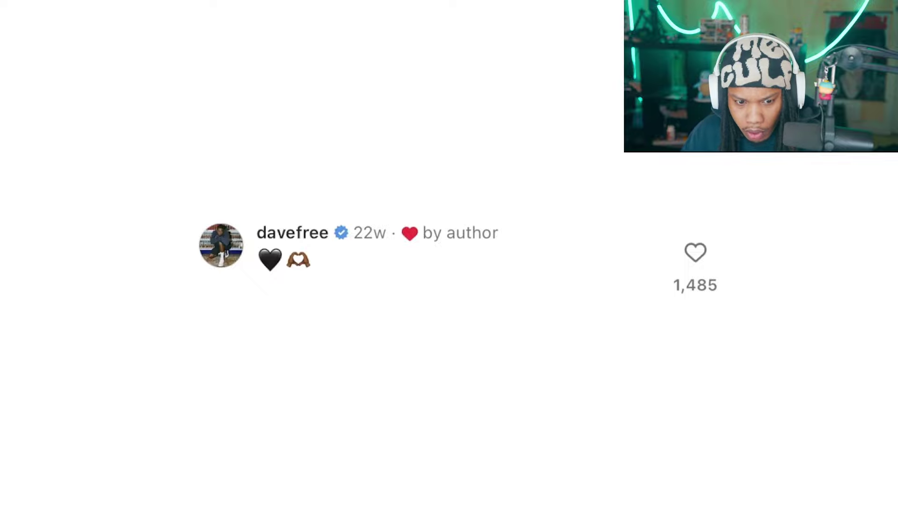
{"action": "key", "text": "space"}
{"action": "key", "text": "space"}
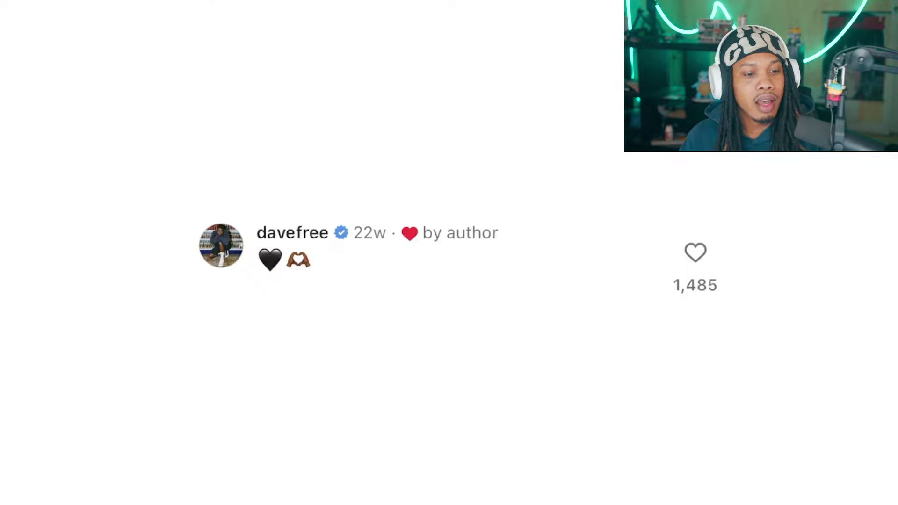
{"action": "key", "text": "space"}
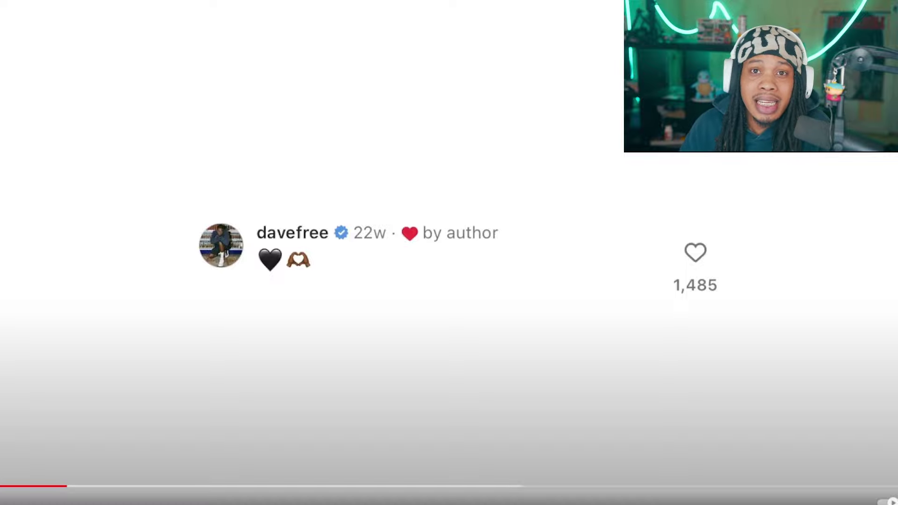
{"action": "left_click", "coordinate": [459, 255]}
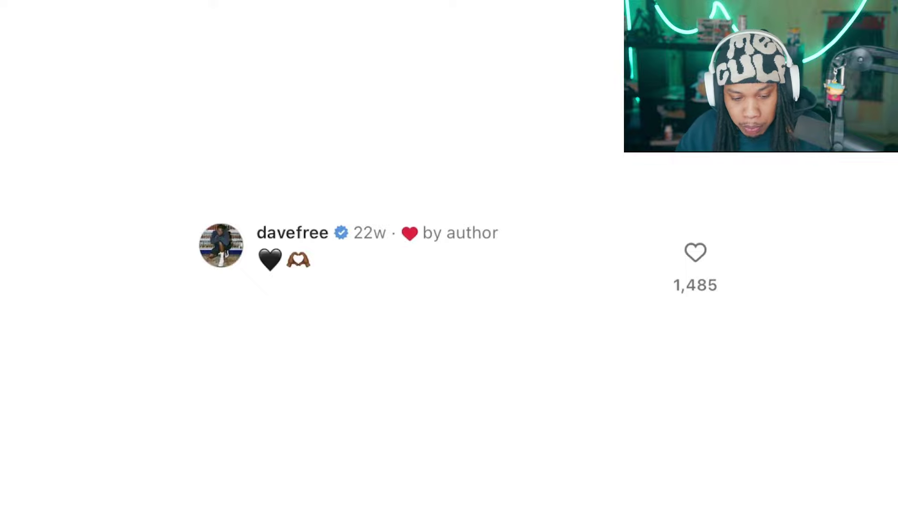
{"action": "key", "text": "space"}
{"action": "left_click", "coordinate": [500, 486]}
{"action": "key", "text": "space"}
{"action": "key", "text": "space"}
{"action": "key", "text": "space"}
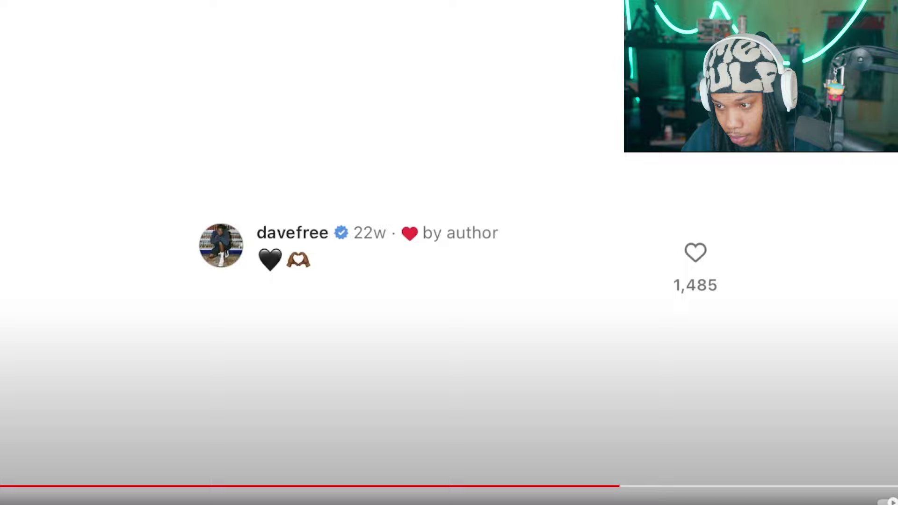